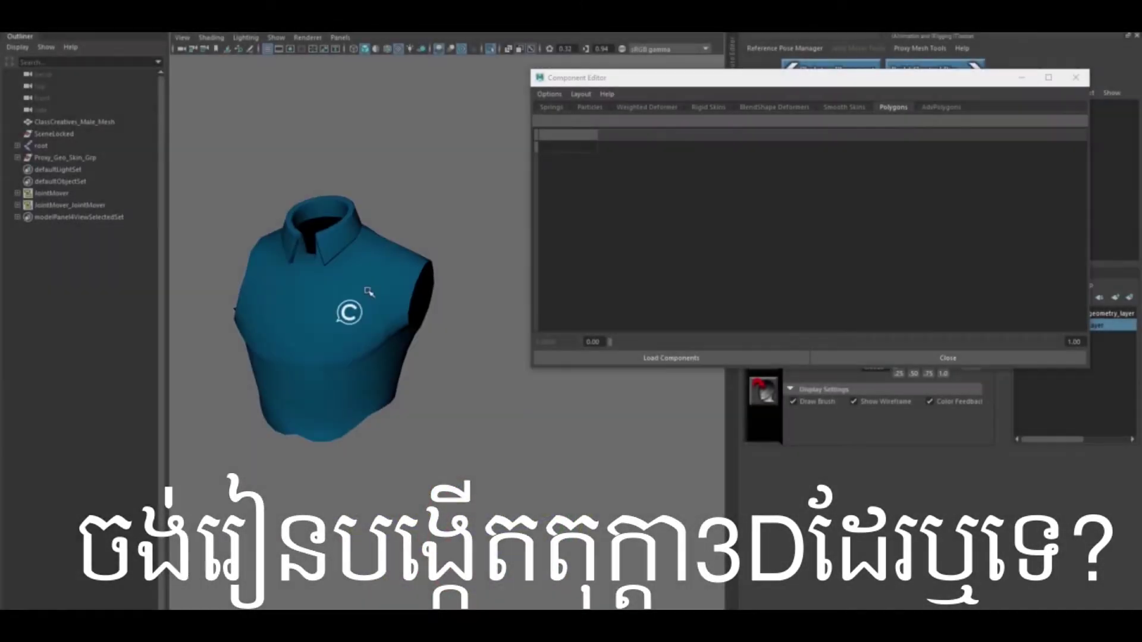
Select the shirt's collar vertices and frame them to review their smooth-skin weights
{"action": "left_click", "coordinate": [74, 121]}
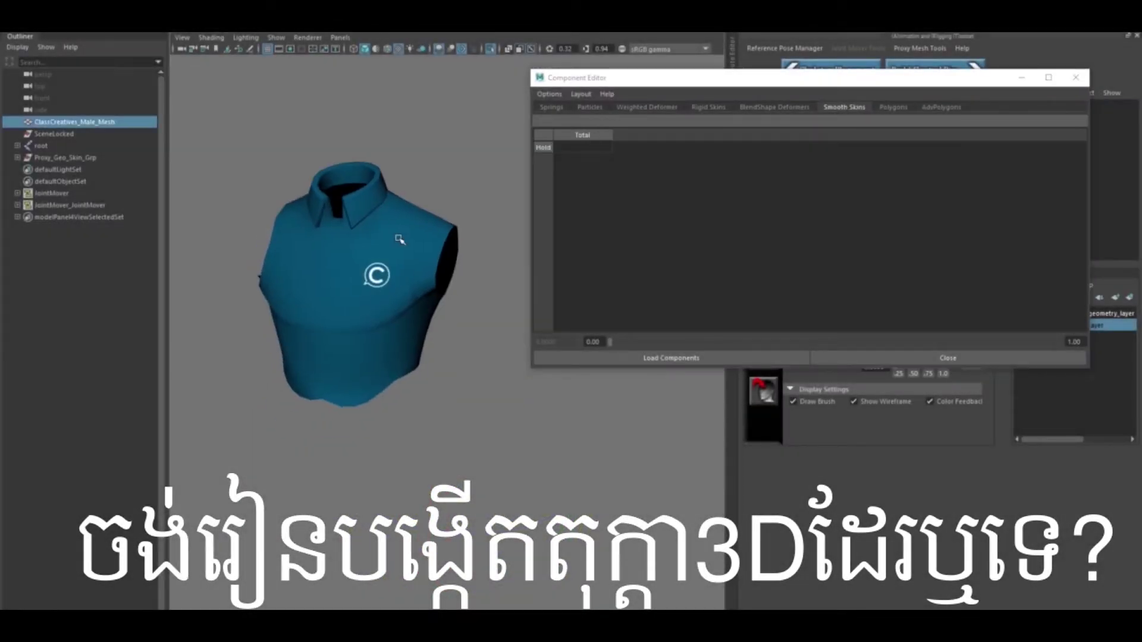
{"action": "right_click_drag", "start_coordinate": [390, 250], "coordinate": [351, 249]}
{"action": "left_click_drag", "start_coordinate": [224, 114], "coordinate": [364, 239]}
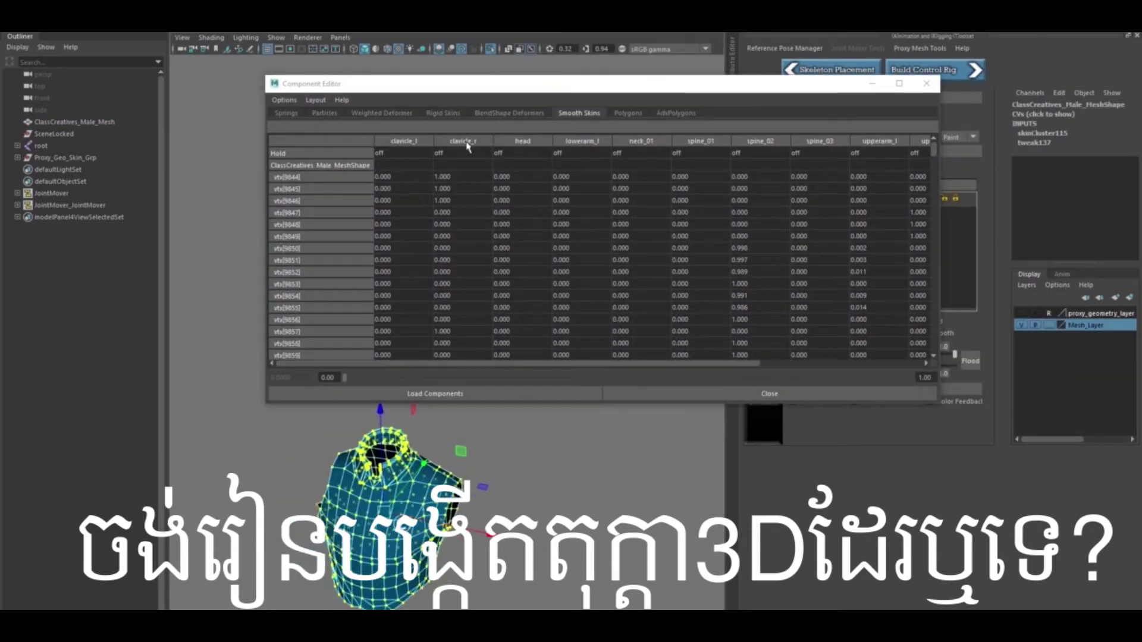
{"action": "left_click_drag", "start_coordinate": [417, 83], "coordinate": [493, 86]}
{"action": "left_click_drag", "start_coordinate": [344, 238], "coordinate": [484, 238]}
{"action": "key", "text": "f"}
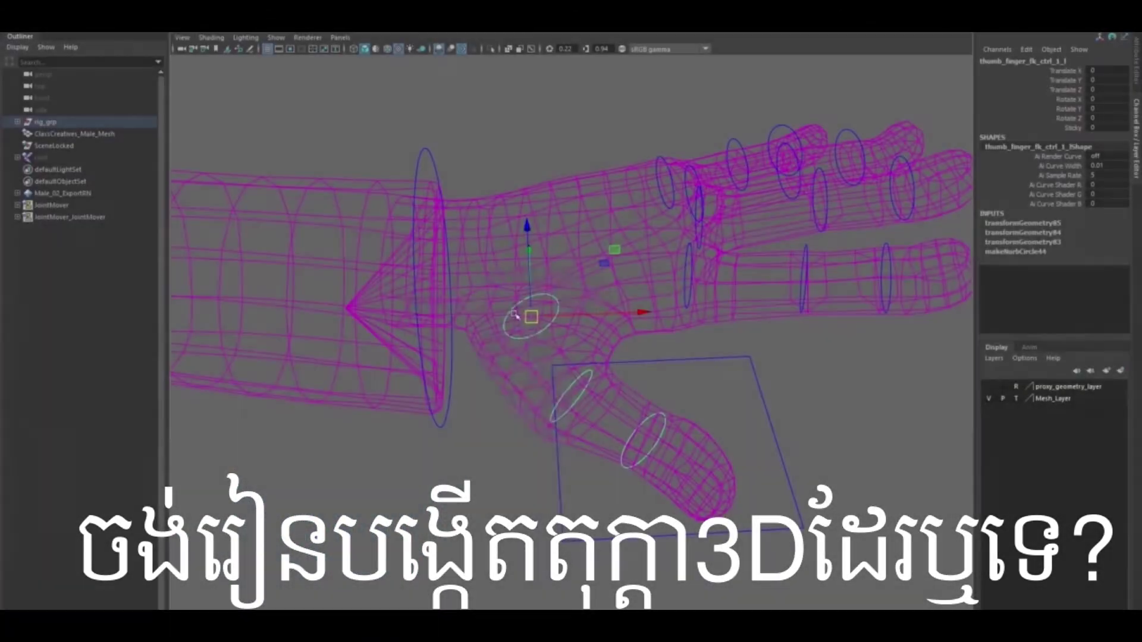
Show the thumb control curve's control vertices and orbit around the hand
{"action": "right_click_drag", "start_coordinate": [515, 308], "coordinate": [460, 308]}
{"action": "right_click_drag", "start_coordinate": [516, 262], "coordinate": [516, 265]}
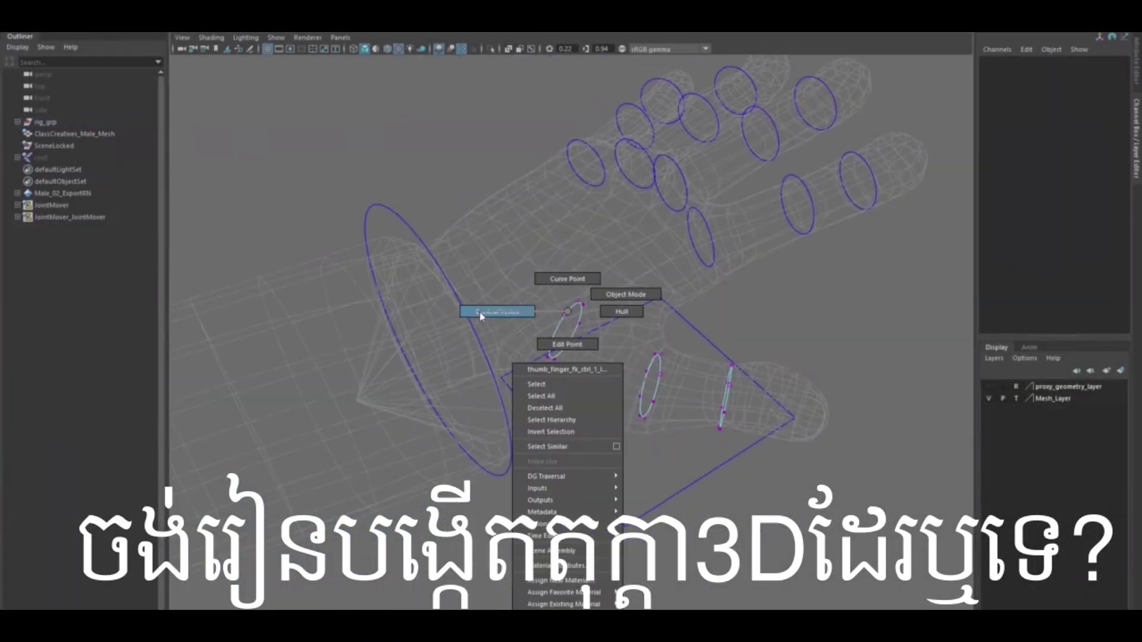
{"action": "right_click_drag", "start_coordinate": [562, 309], "coordinate": [484, 311]}
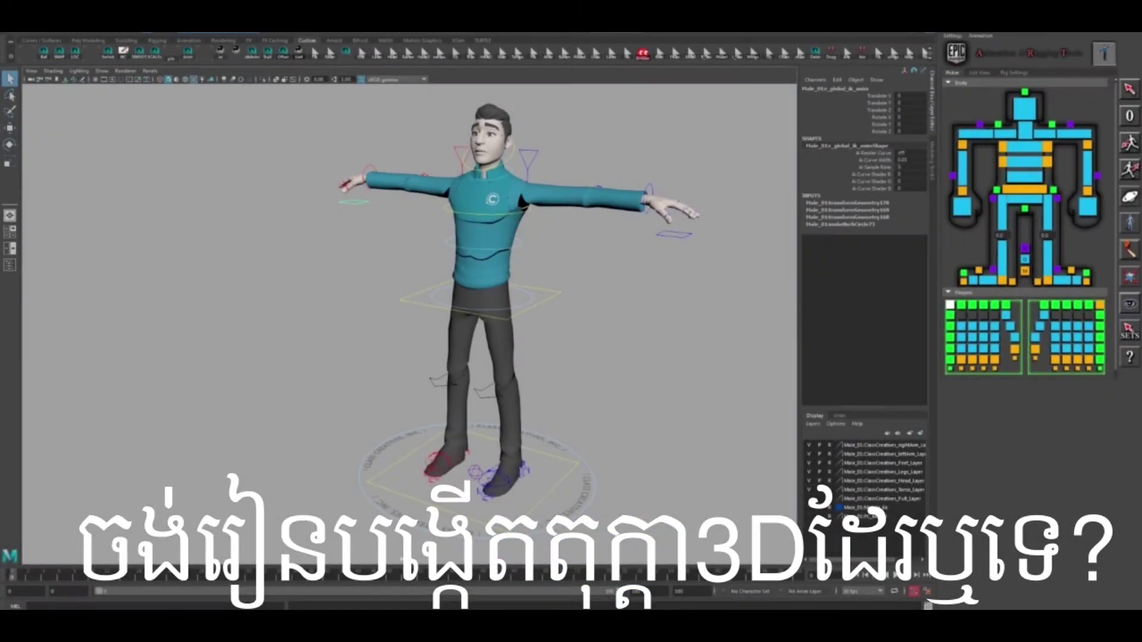
Select the character's hip control from the picker and orbit around the character
{"action": "left_click", "coordinate": [473, 301]}
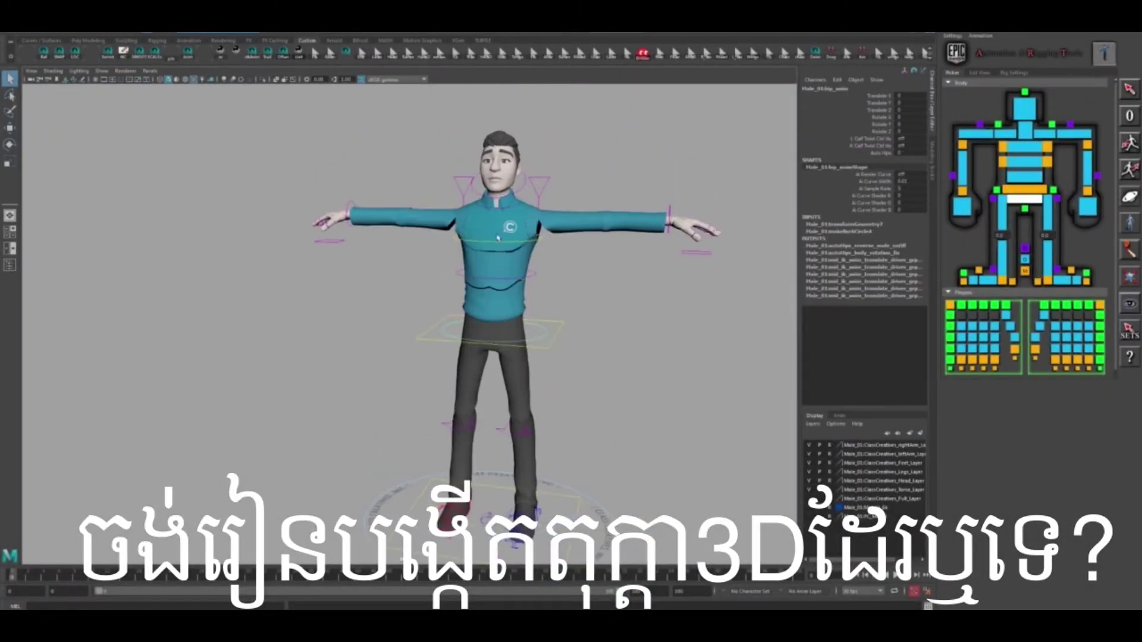
{"action": "left_click_drag", "start_coordinate": [641, 229], "coordinate": [615, 352], "text": "alt"}
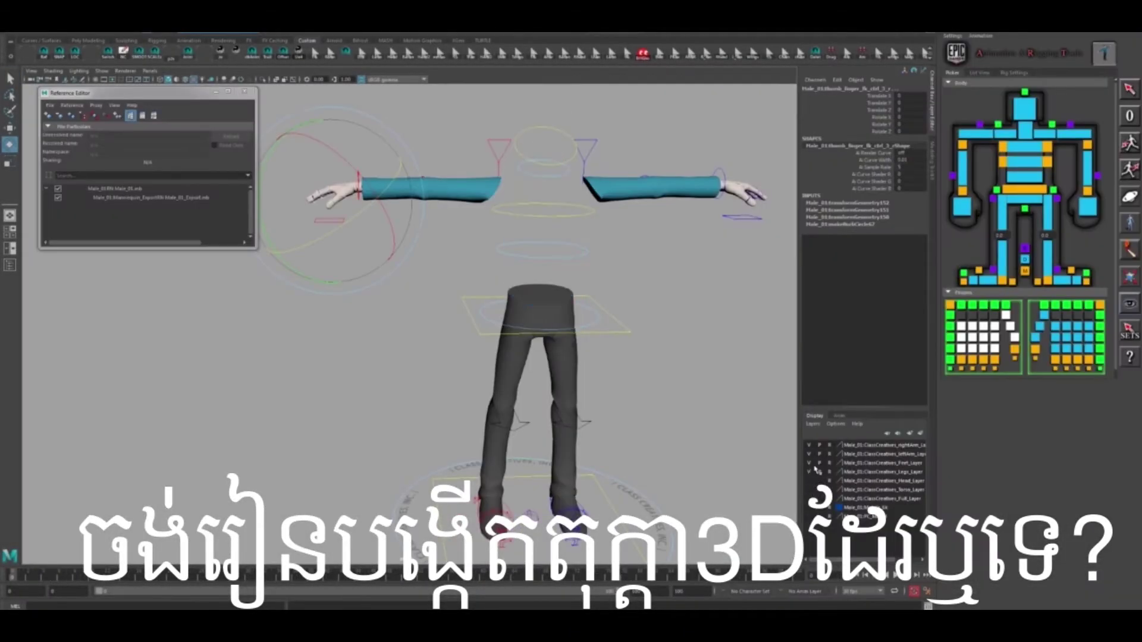
{"action": "left_click_drag", "start_coordinate": [482, 212], "coordinate": [476, 176], "text": "alt"}
{"action": "left_click_drag", "start_coordinate": [634, 134], "coordinate": [693, 196], "text": "alt"}
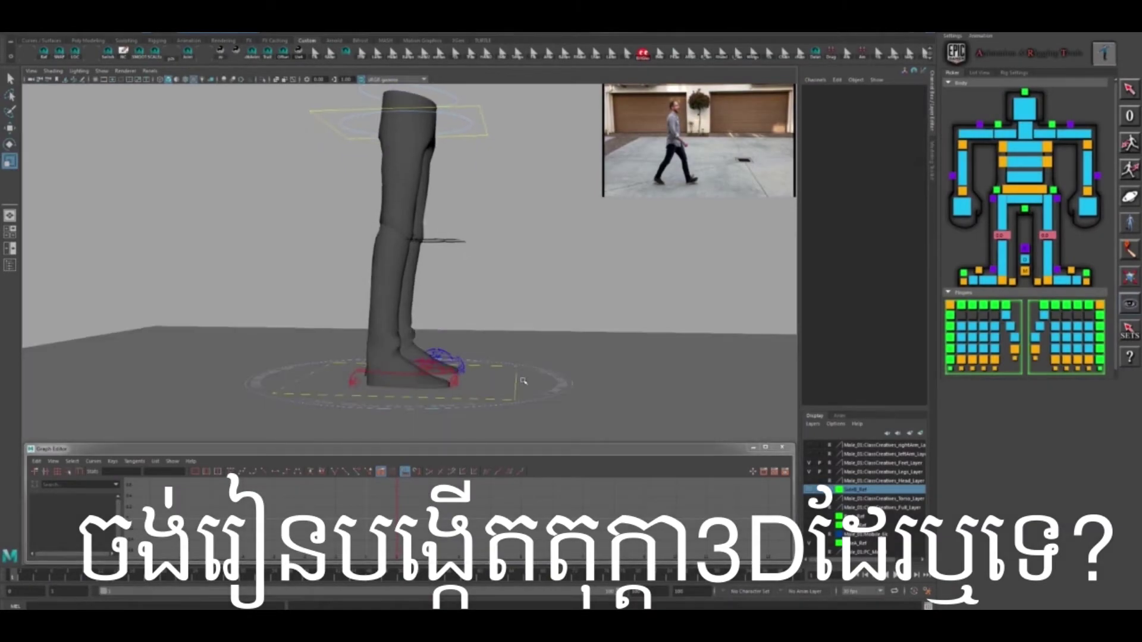
Bend the knee by moving the foot control back, then select the hip control
{"action": "left_click_drag", "start_coordinate": [523, 380], "coordinate": [500, 195], "text": "alt"}
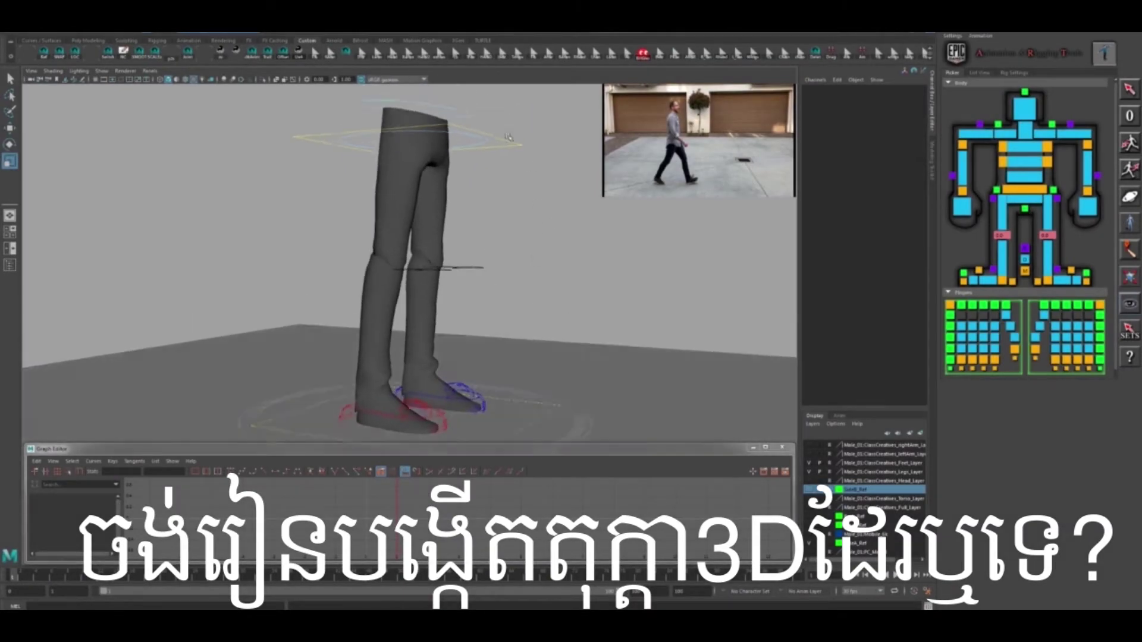
{"action": "key", "text": "w"}
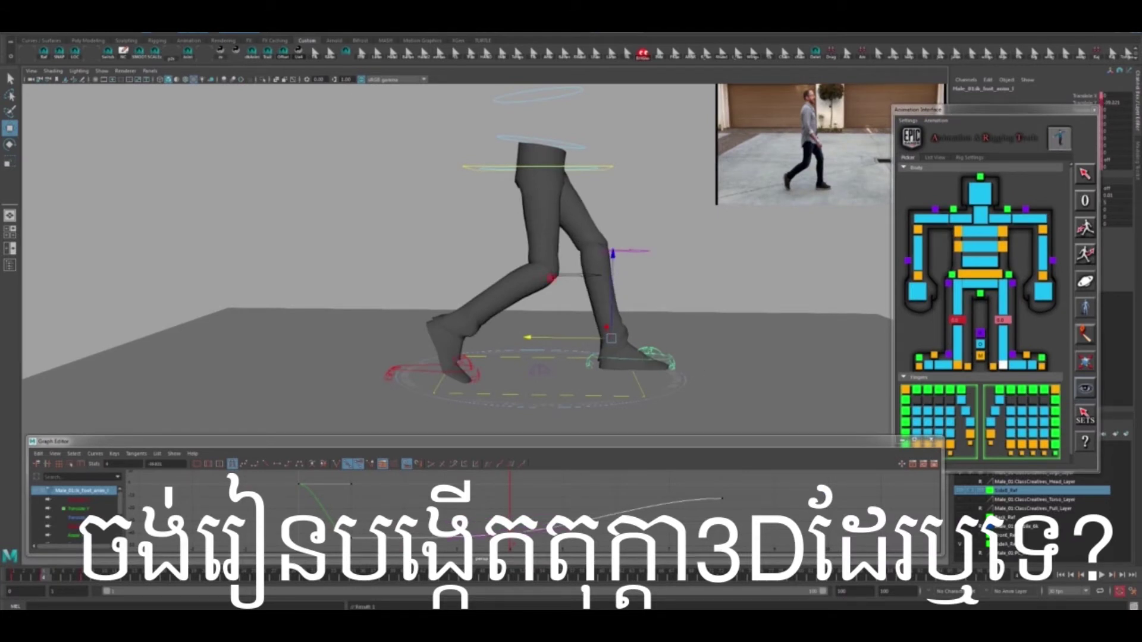
{"action": "middle_click_drag", "start_coordinate": [693, 365], "coordinate": [669, 366]}
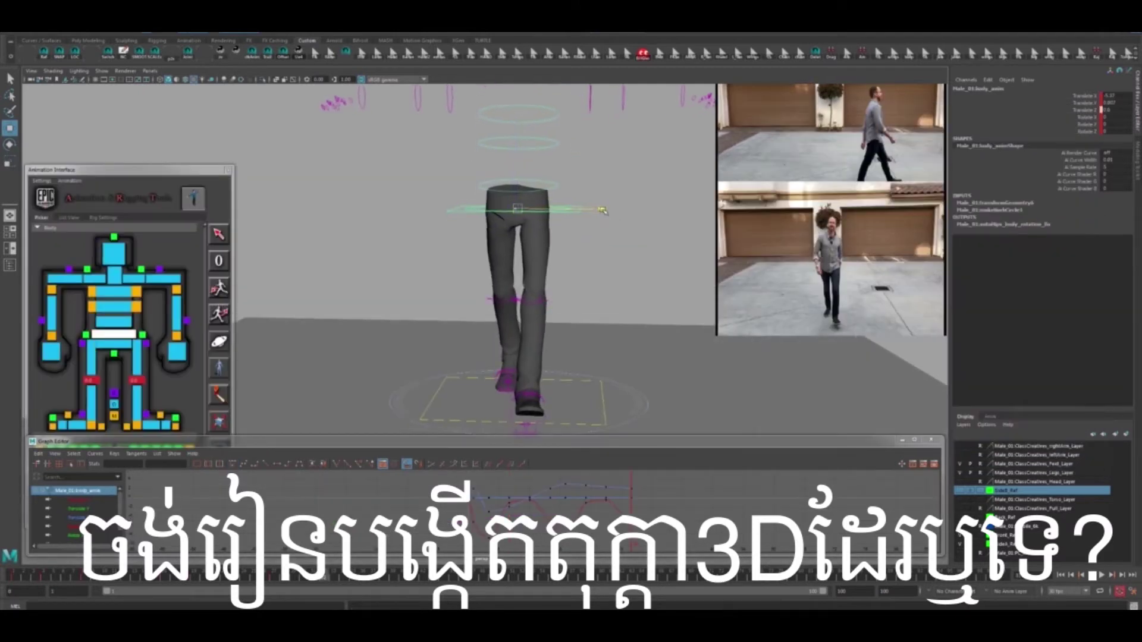
{"action": "left_click", "coordinate": [606, 230]}
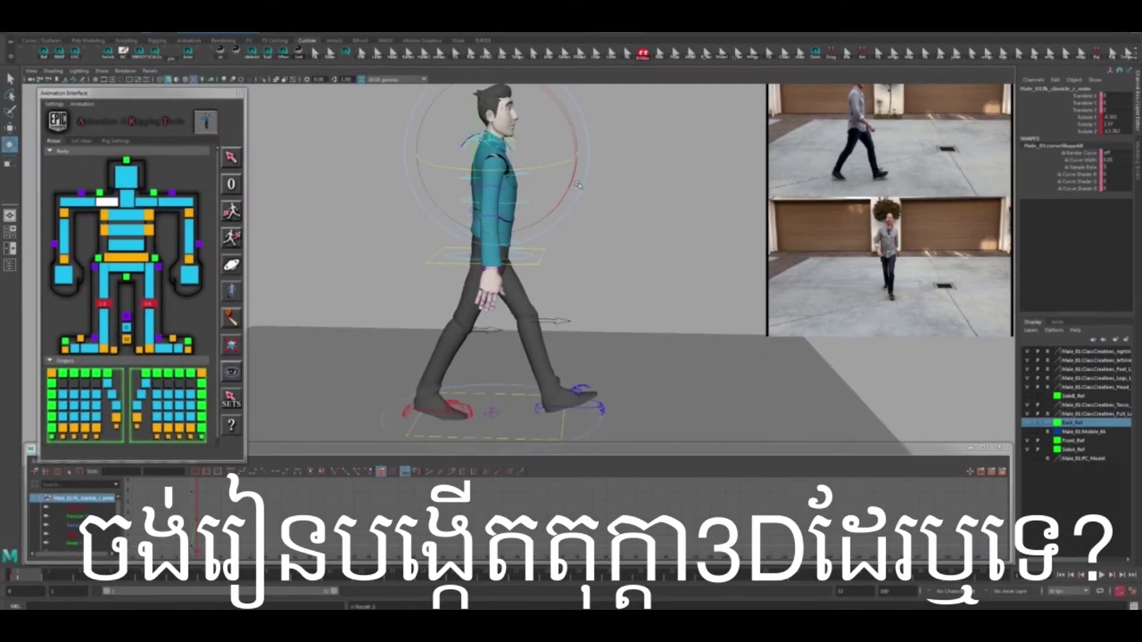
Rotate the chest control so the torso stands upright
{"action": "left_click_drag", "start_coordinate": [532, 180], "coordinate": [576, 171]}
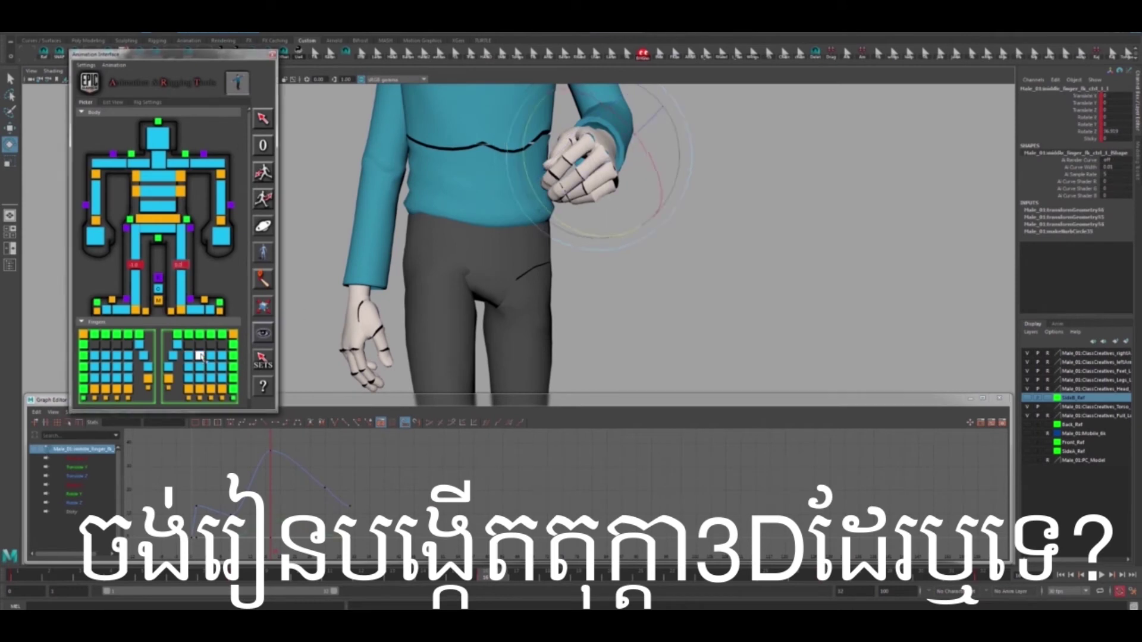
Shift the offset Translate channel's keys so the character travels forward, then play back
{"action": "left_click_drag", "start_coordinate": [655, 169], "coordinate": [508, 159], "text": "alt"}
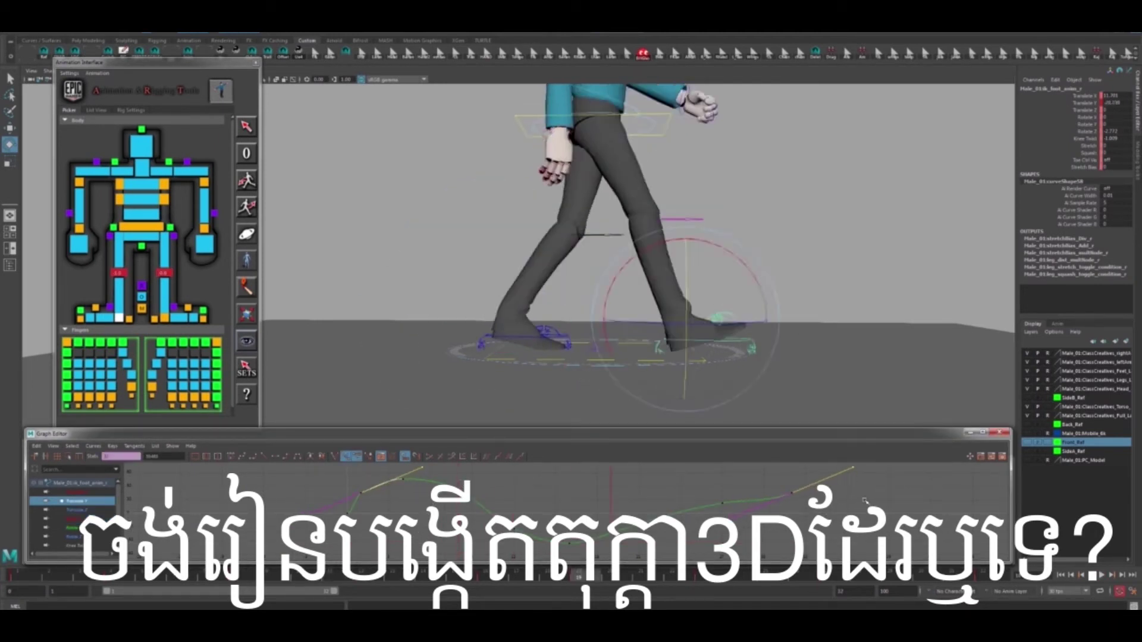
{"action": "key", "text": "ctrl+z"}
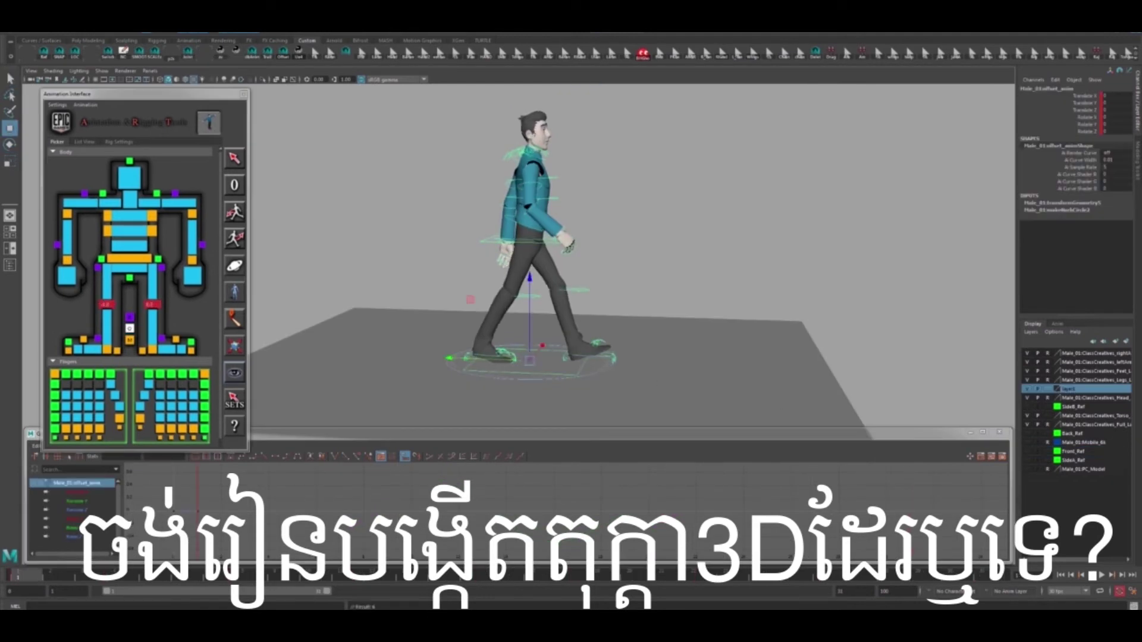
{"action": "left_click", "coordinate": [88, 510]}
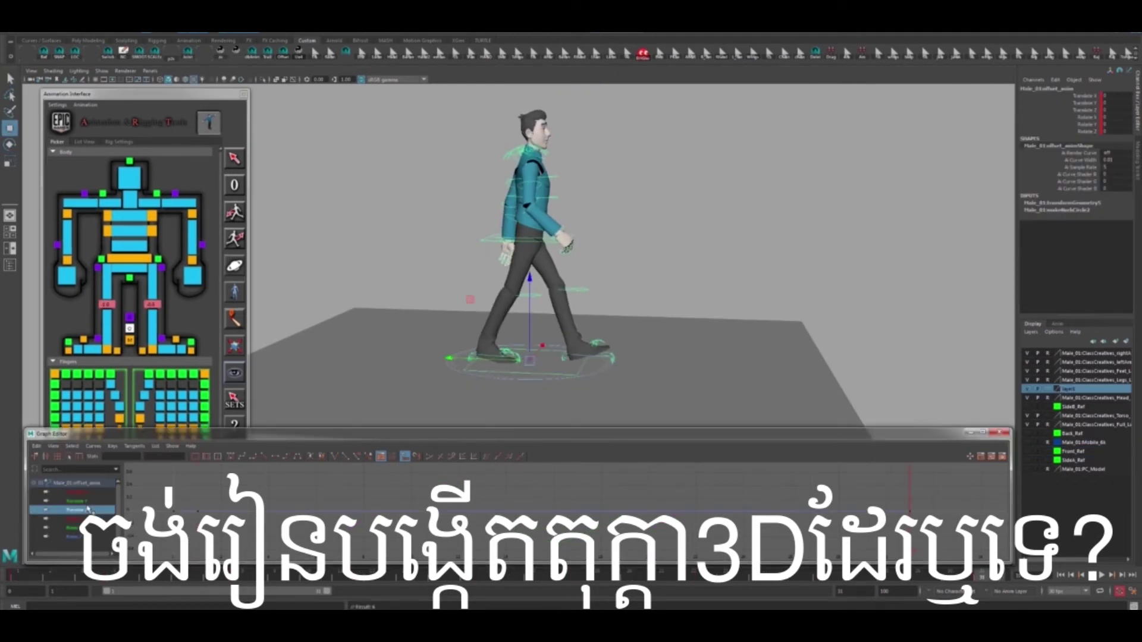
{"action": "left_click_drag", "start_coordinate": [493, 364], "coordinate": [691, 371]}
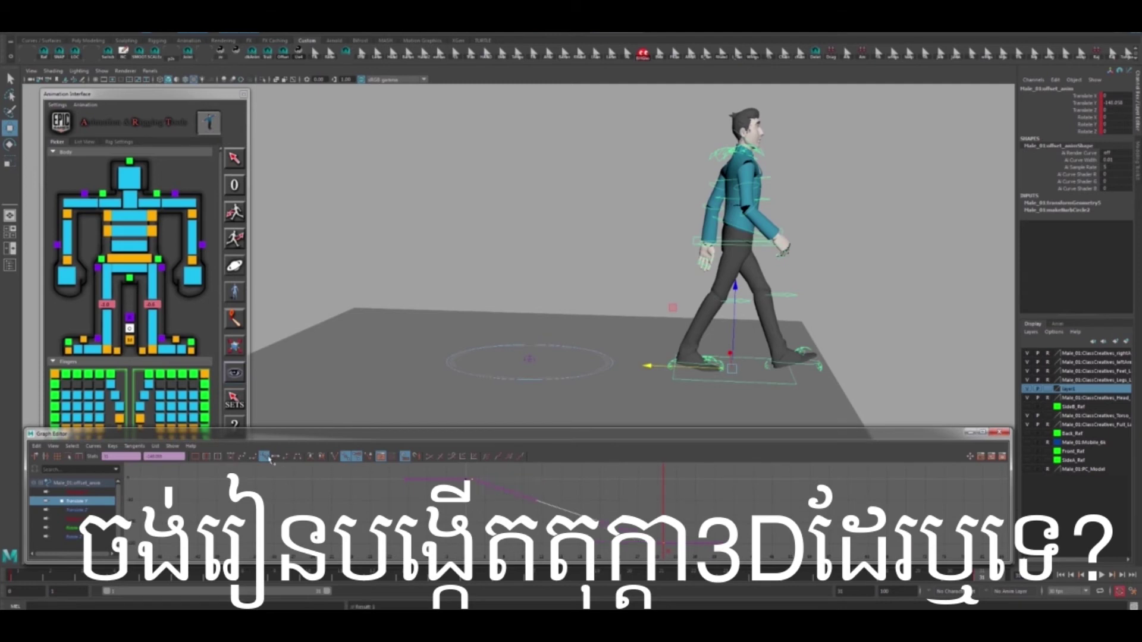
{"action": "key", "text": "alt+v"}
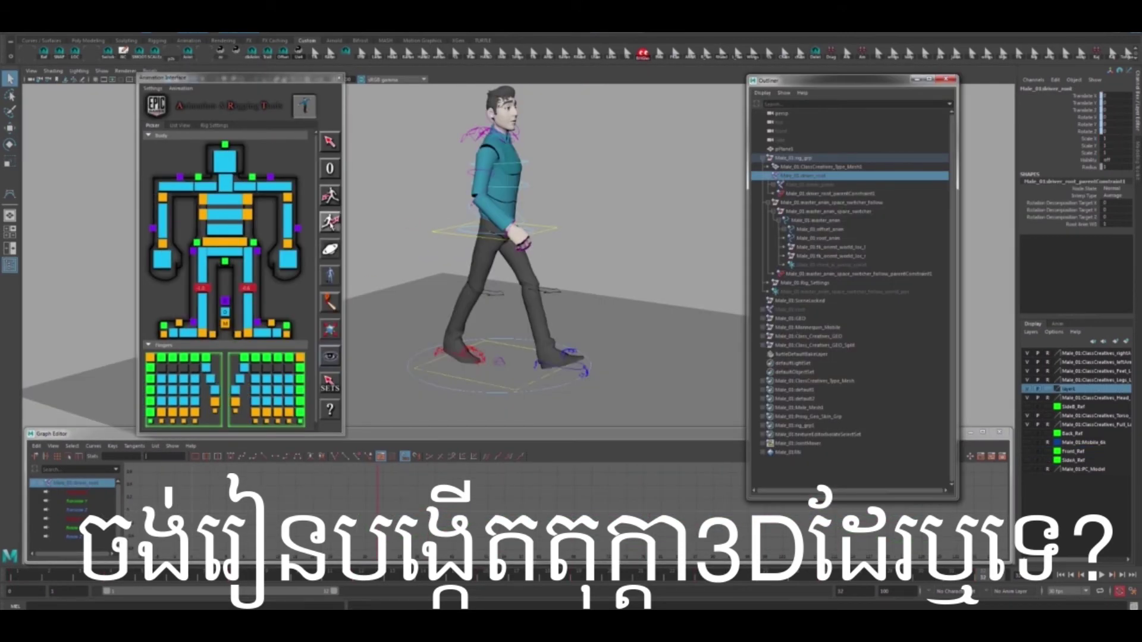
Open the Export Motion dialog from the Animation Interface picker
{"action": "left_click", "coordinate": [329, 223]}
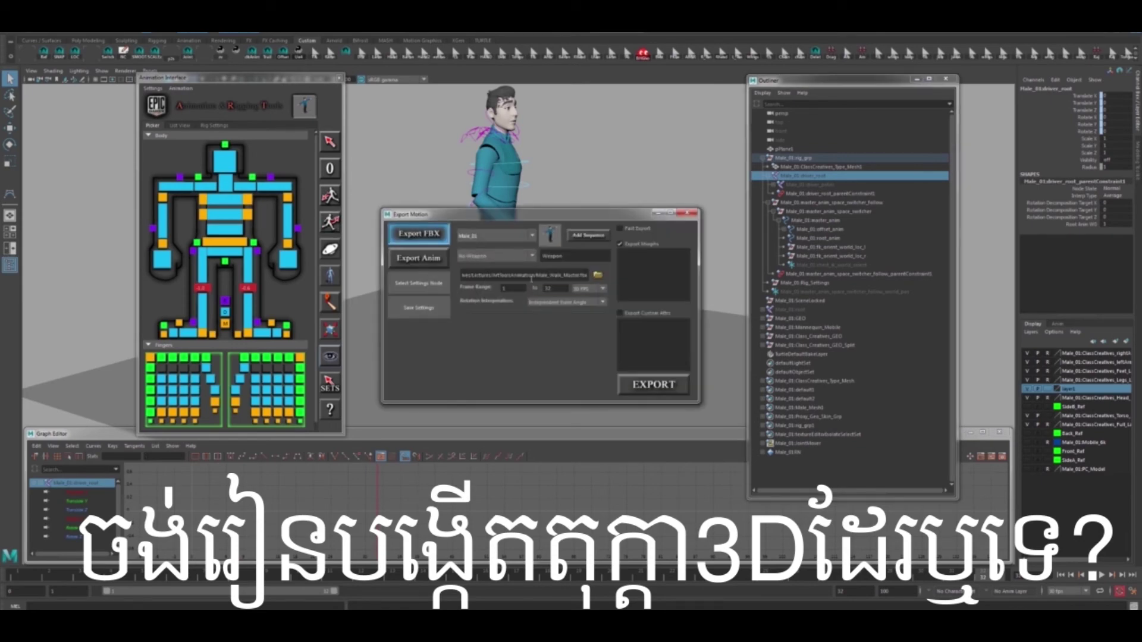